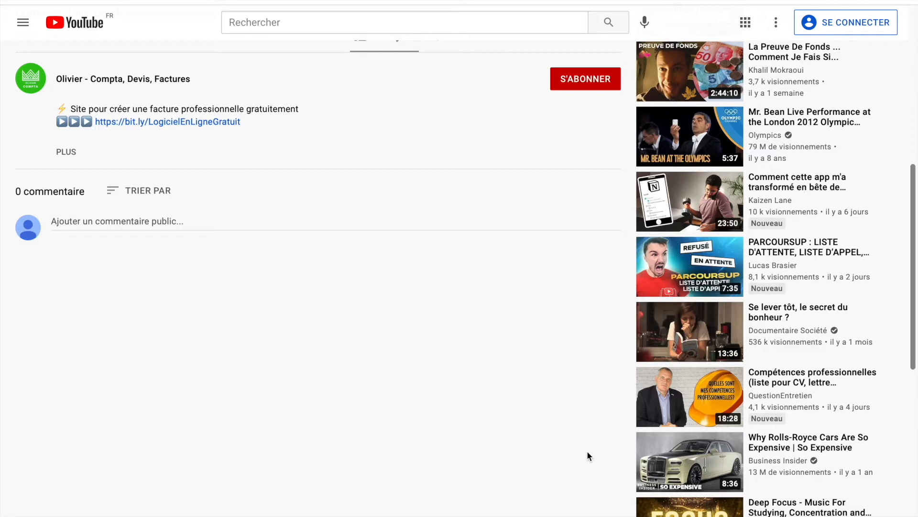
# - Open the bit.ly link in the video description to load the Sinao website in a new tab
pyautogui.click(211, 122)
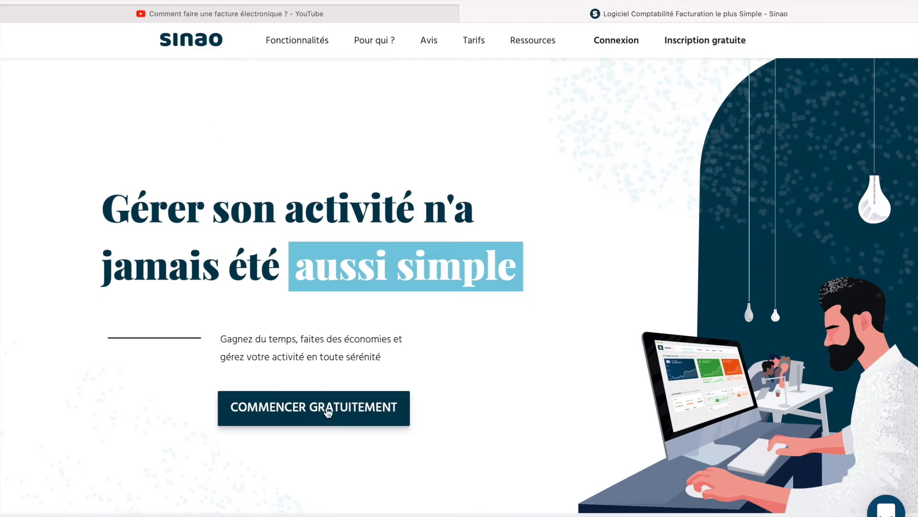
# - Begin the free Sinao sign-up with the user's e-mail address and a password
pyautogui.click(343, 422)
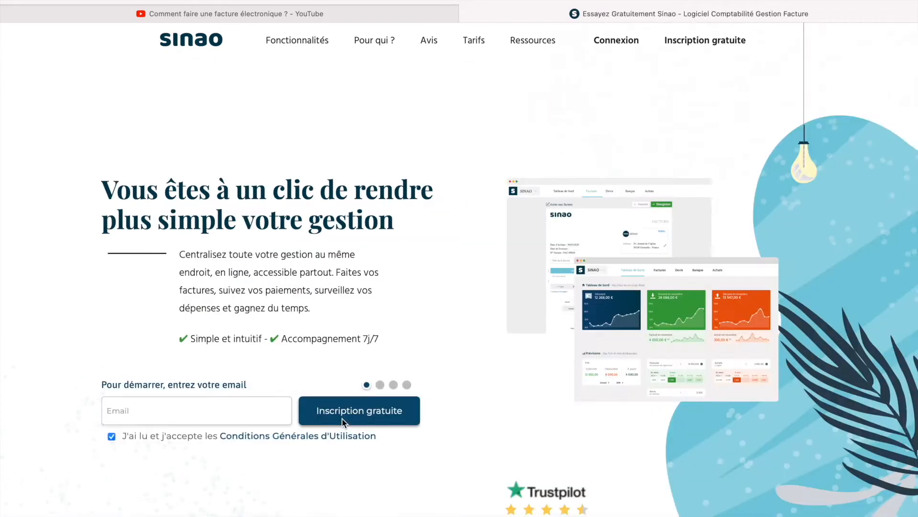
pyautogui.click(231, 404)
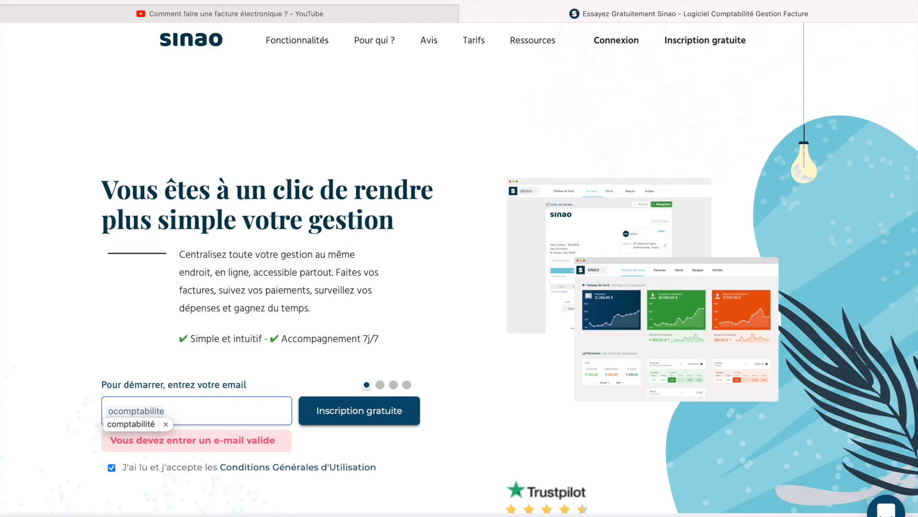
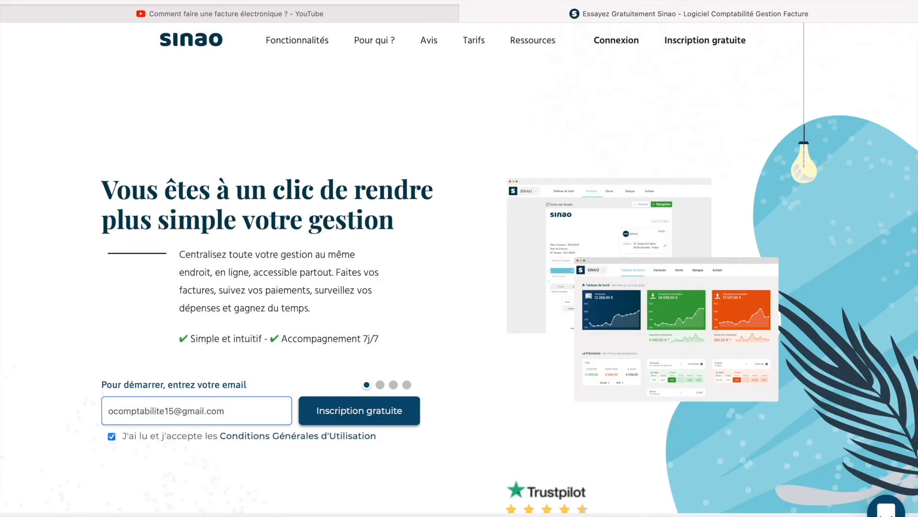
pyautogui.click(378, 423)
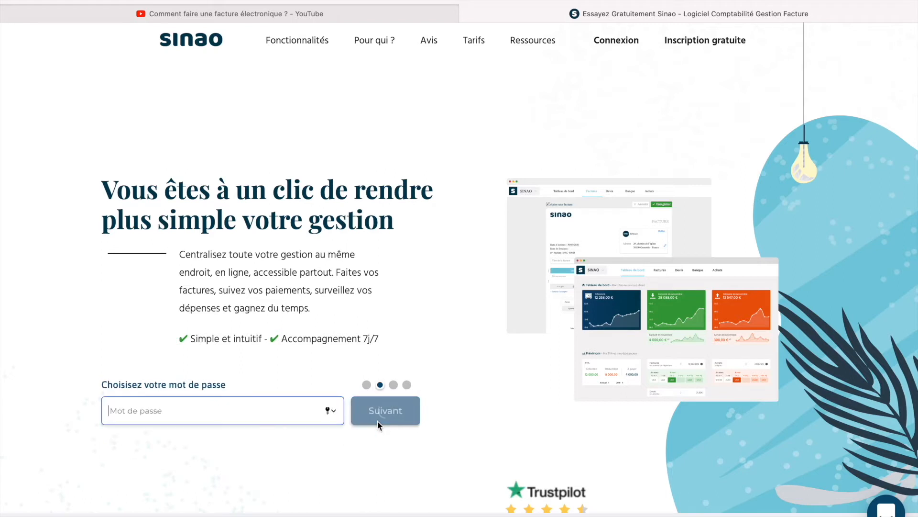
pyautogui.write('••••••')
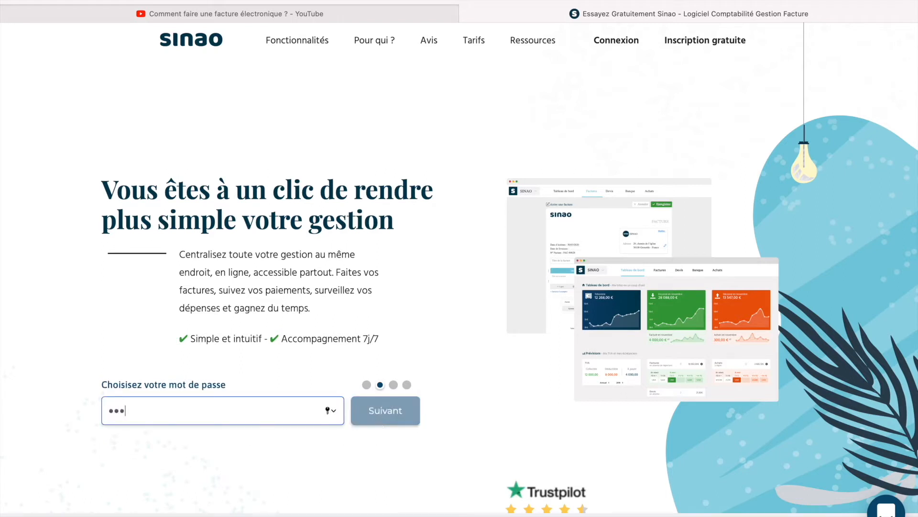
pyautogui.write('••')
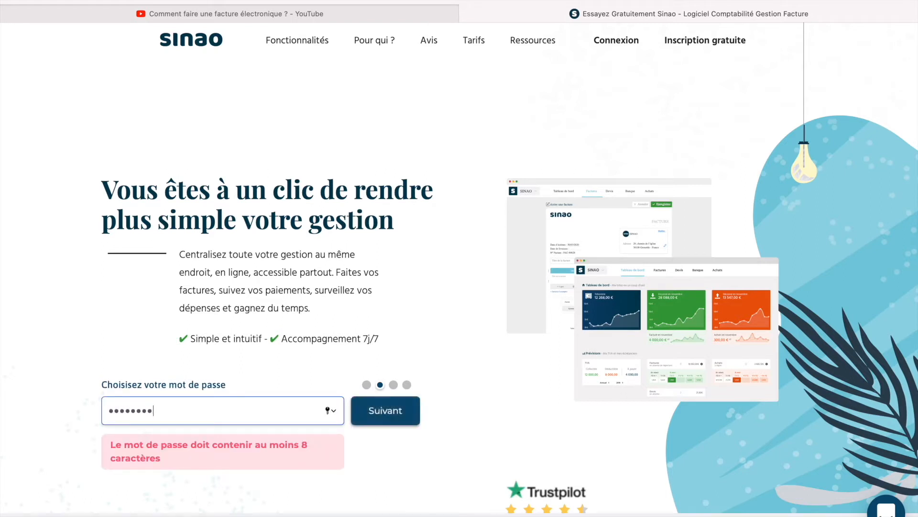
pyautogui.press('Return')
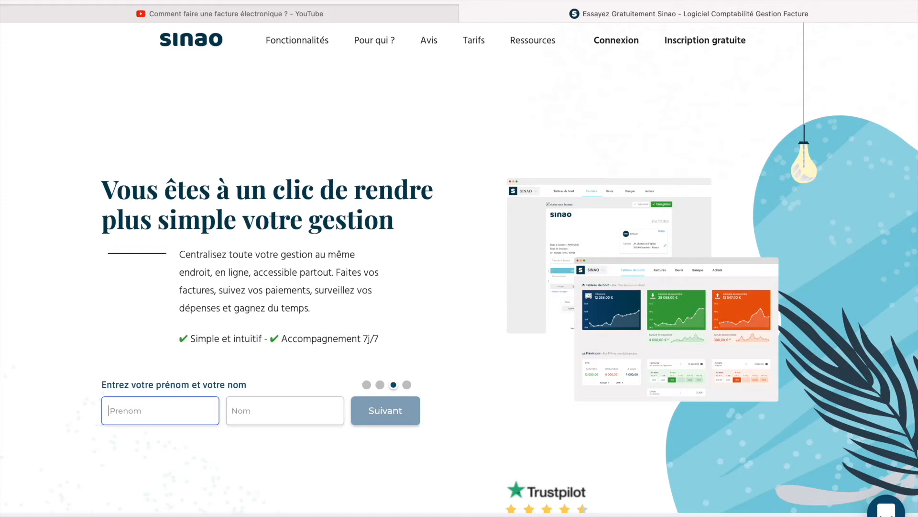
# - Enter the user's first name, last name and company name, then create the account
pyautogui.write('Olivier')
pyautogui.click(318, 409)
pyautogui.write('Comptabilité')
pyautogui.click(378, 420)
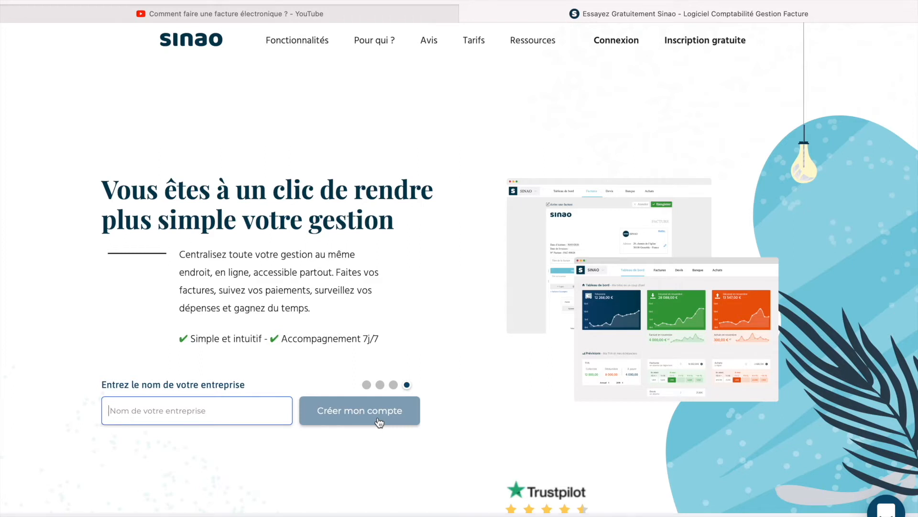
pyautogui.write('Oli')
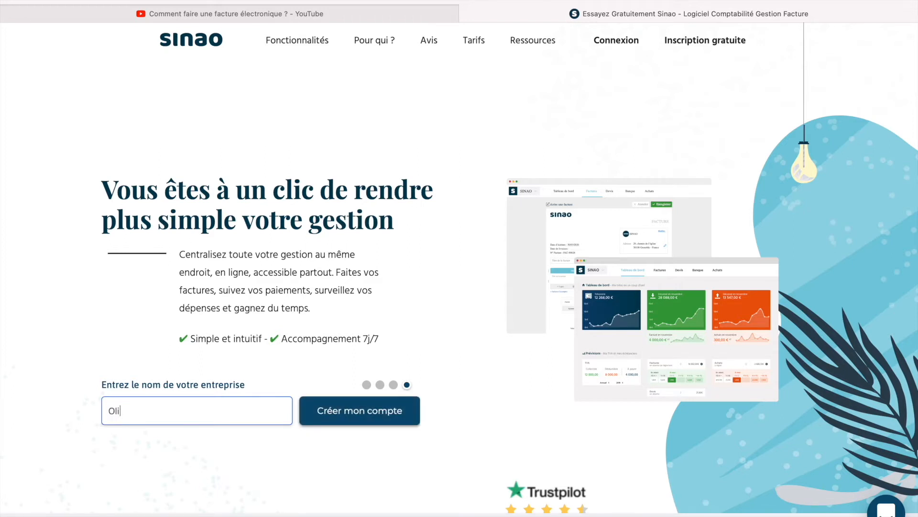
pyautogui.write('vier comptabilité')
pyautogui.click(383, 423)
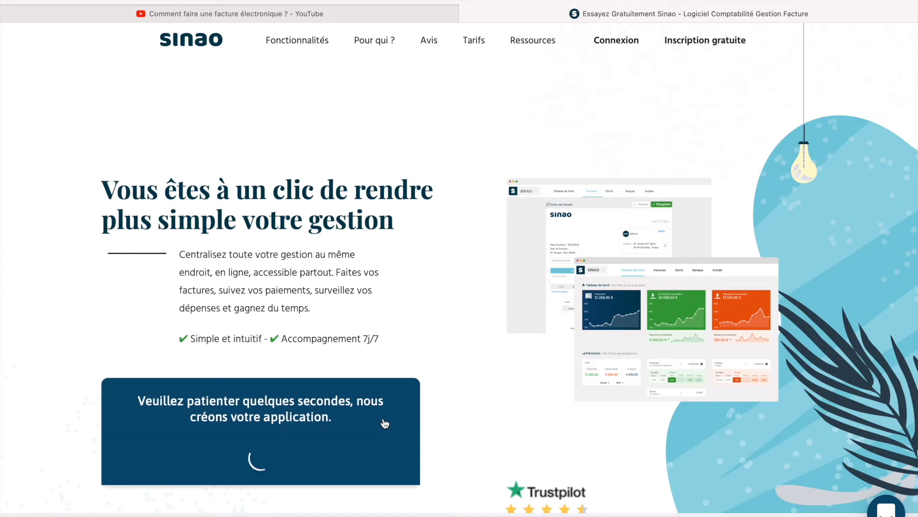
# - Enter the new application and go to the empty Devis list
pyautogui.scroll(-2, 384, 420)
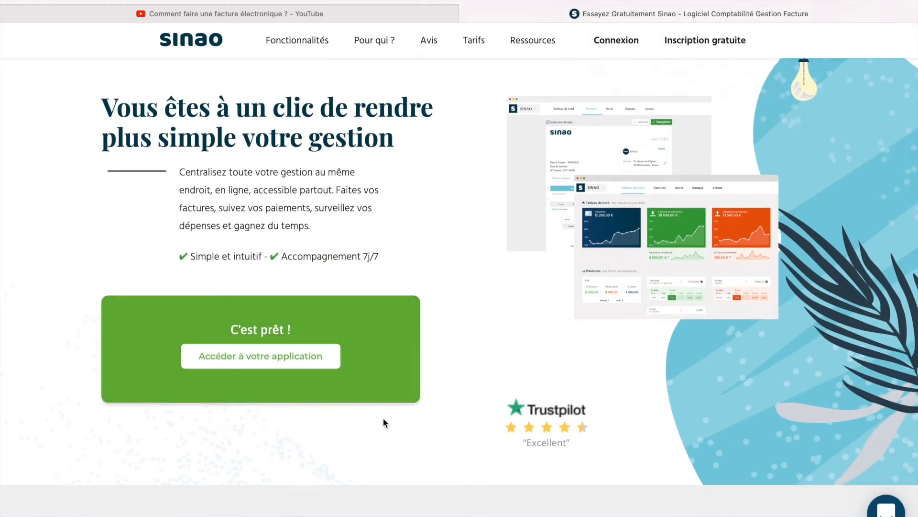
pyautogui.click(256, 358)
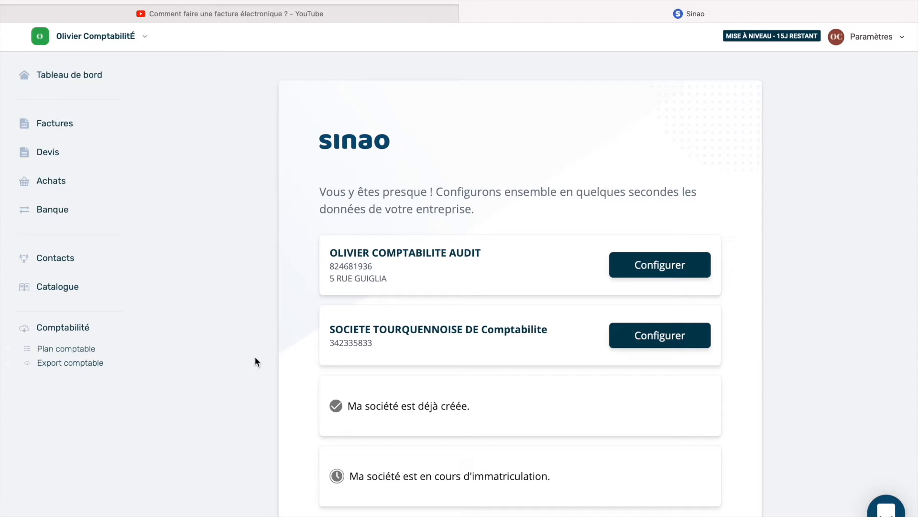
pyautogui.click(110, 168)
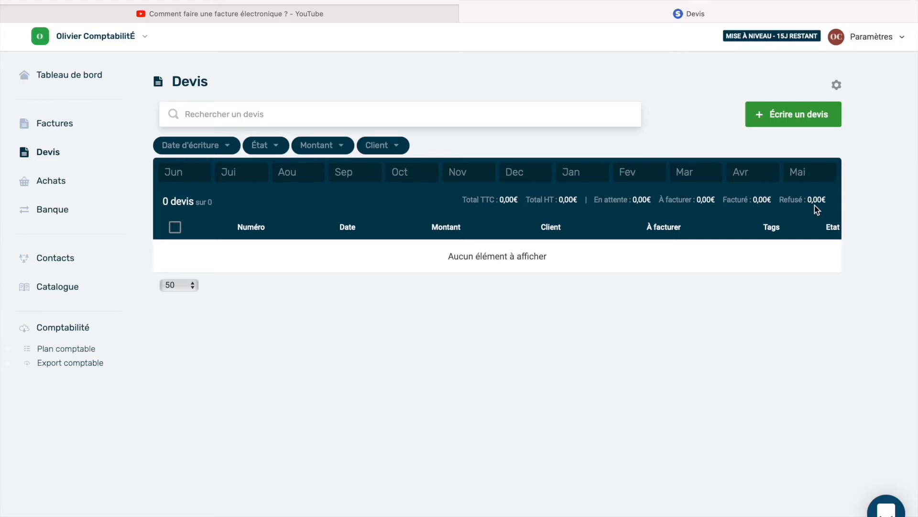
# - Start a new quote DEV00000001 and scroll through the blank editor
pyautogui.click(804, 122)
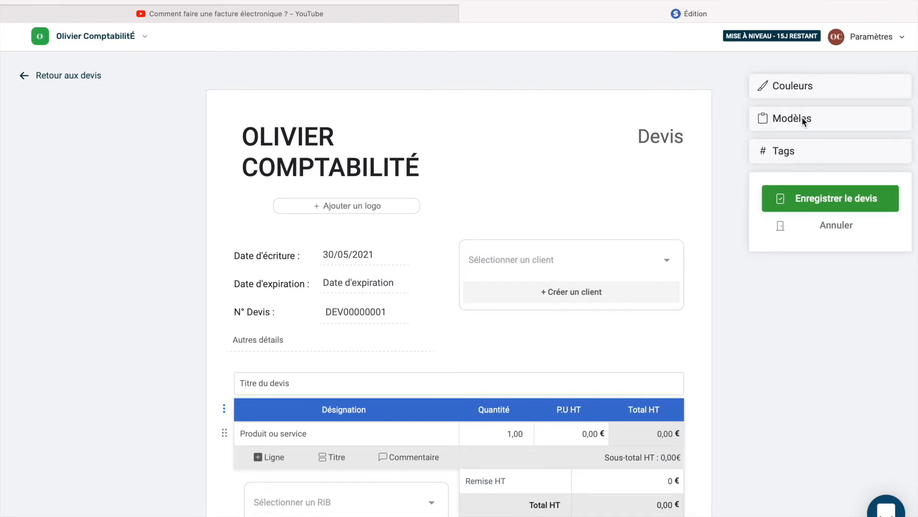
pyautogui.scroll(-5, 804, 121)
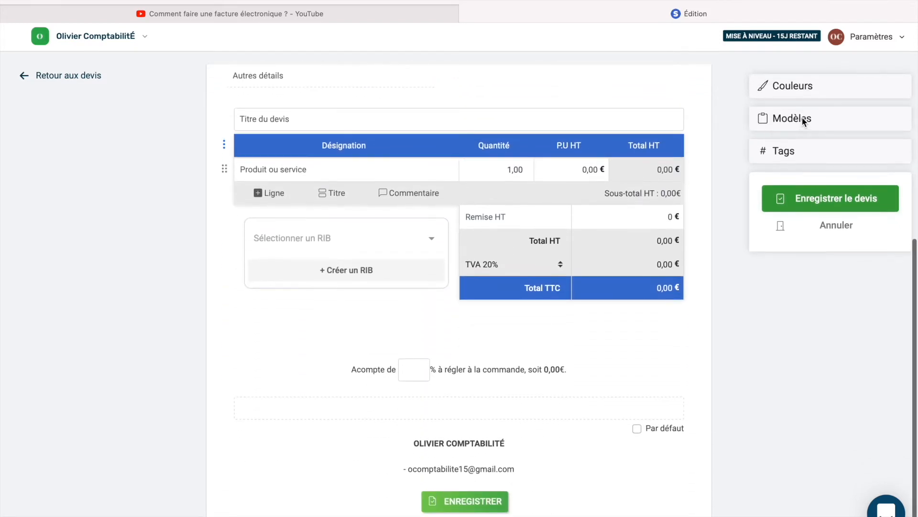
pyautogui.scroll(2, 804, 121)
pyautogui.scroll(3, 804, 121)
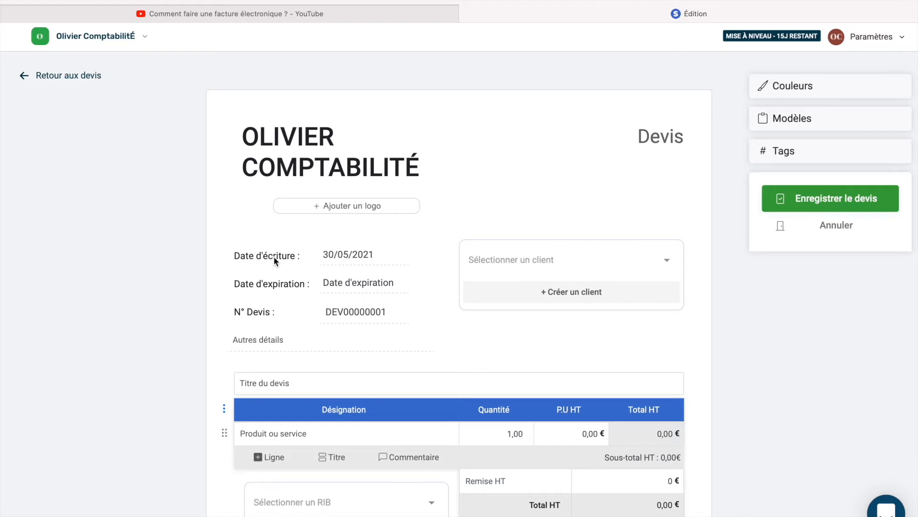
# - Set the writing date to 28/05/2021 and the expiration date to 04/06/2021
pyautogui.click(339, 259)
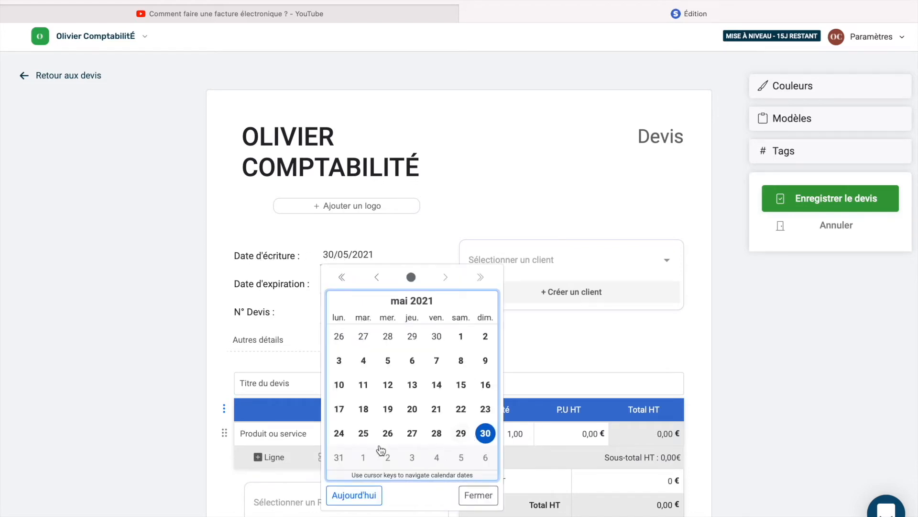
pyautogui.click(436, 434)
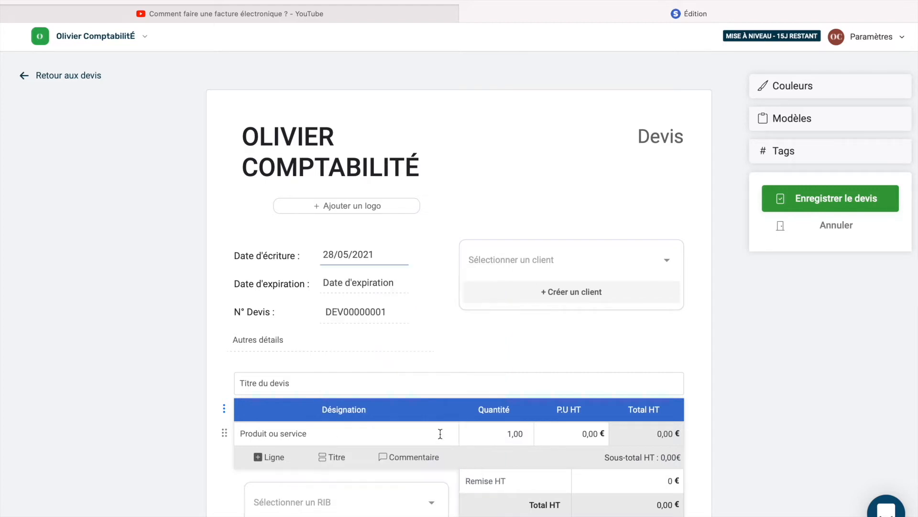
pyautogui.click(358, 283)
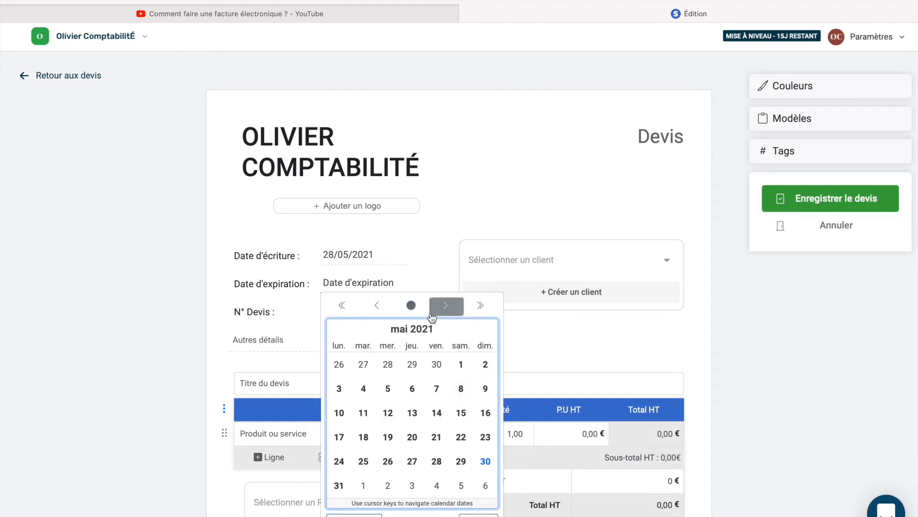
pyautogui.click(446, 306)
pyautogui.click(437, 364)
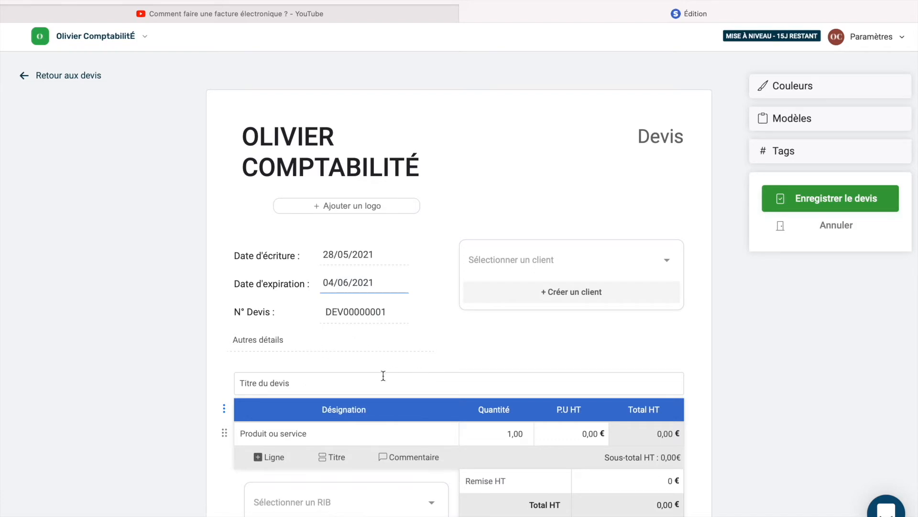
# - In the quote numbering settings, set prefix COMPTA and number length 10
pyautogui.click(381, 314)
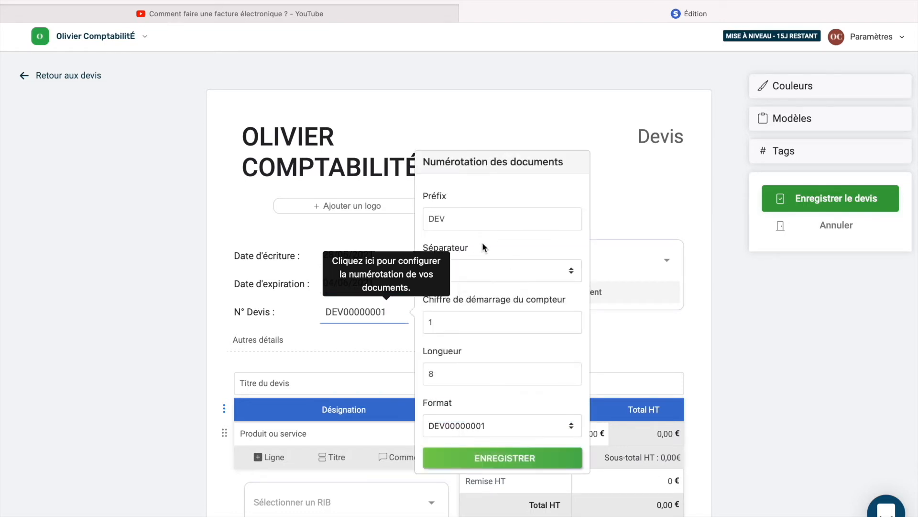
pyautogui.click(430, 212)
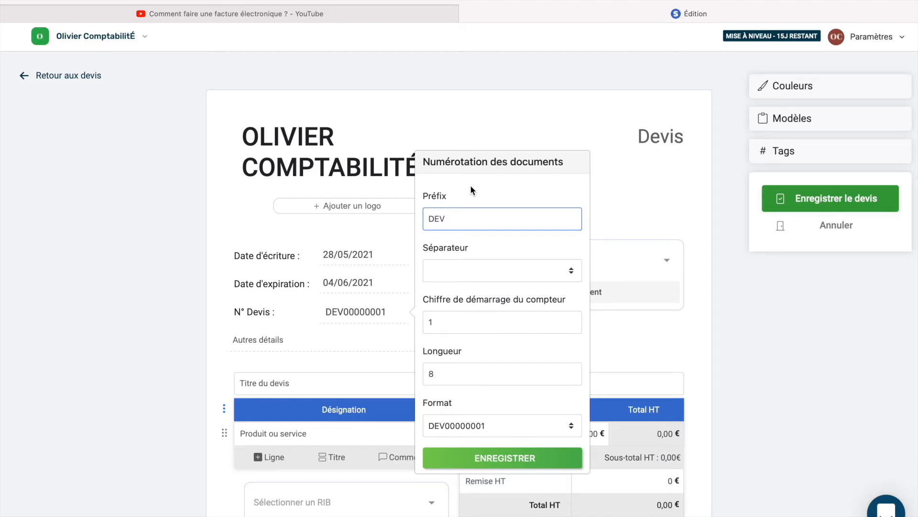
pyautogui.write('COM')
pyautogui.press('super+a')
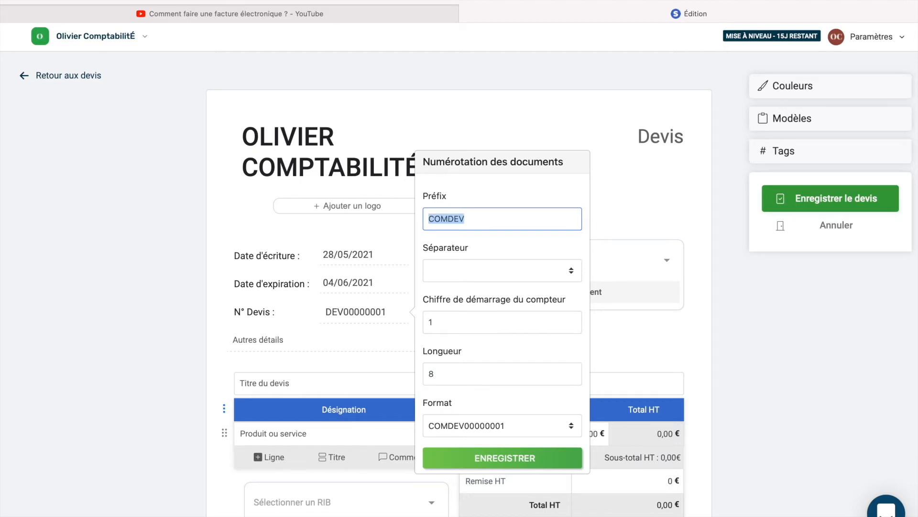
pyautogui.write('COMPTA')
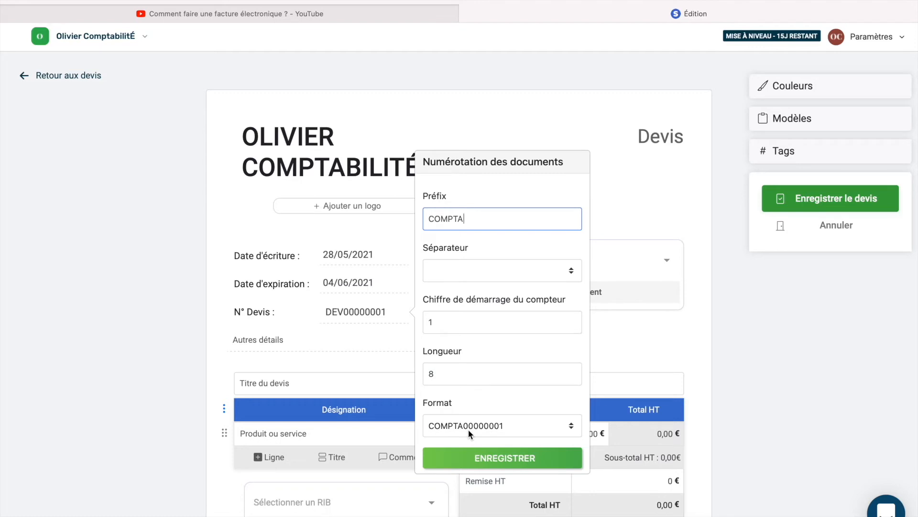
pyautogui.click(448, 381)
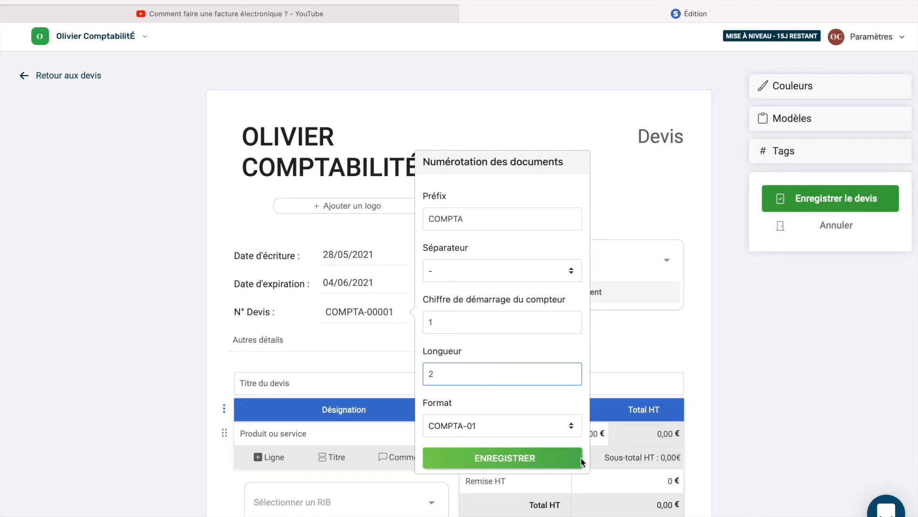
pyautogui.press('BackSpace')
pyautogui.write('5')
pyautogui.press('BackSpace')
pyautogui.write('10')
# - Set the counter start to 1, remove the separator, and save the numbering format
pyautogui.doubleClick(469, 322)
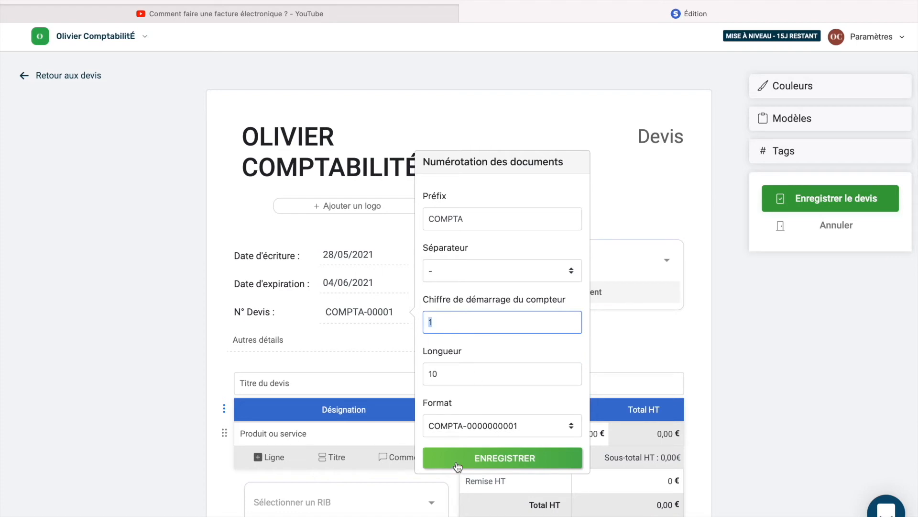
pyautogui.press('BackSpace')
pyautogui.write('1')
pyautogui.click(526, 272)
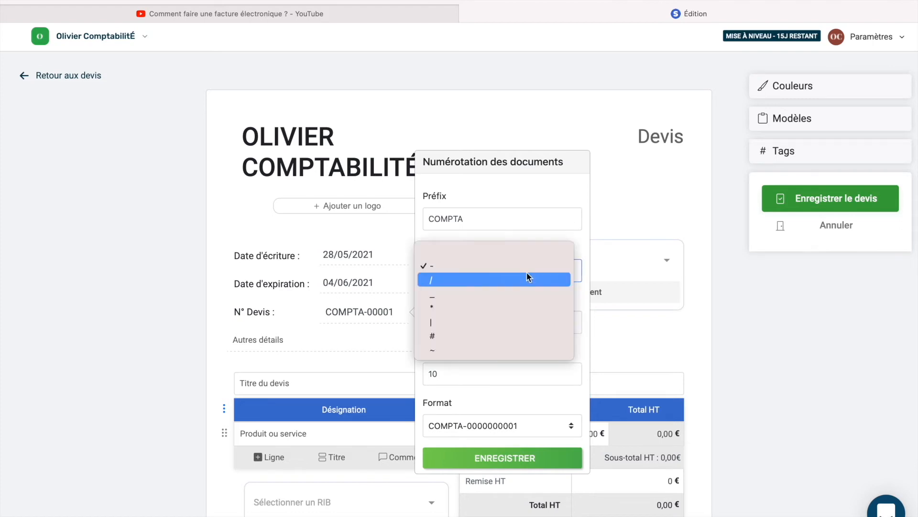
pyautogui.click(452, 251)
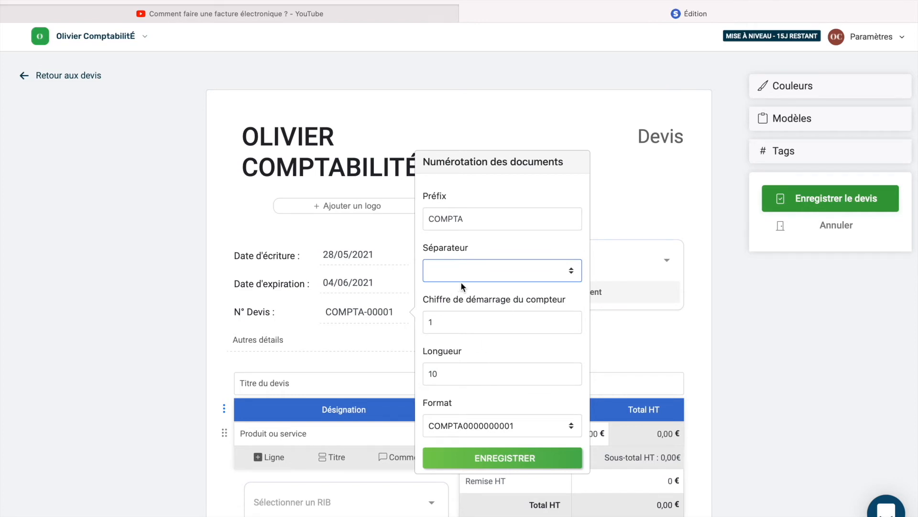
pyautogui.click(470, 460)
pyautogui.click(386, 326)
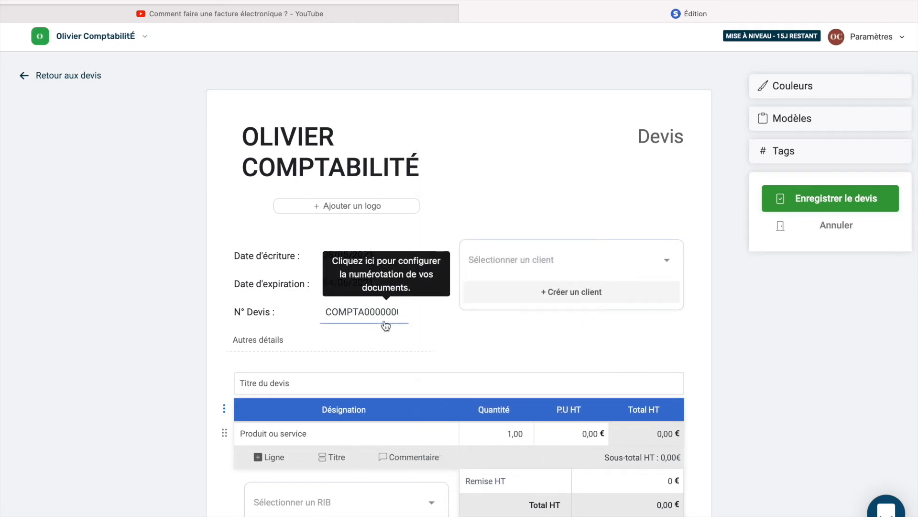
pyautogui.click(503, 465)
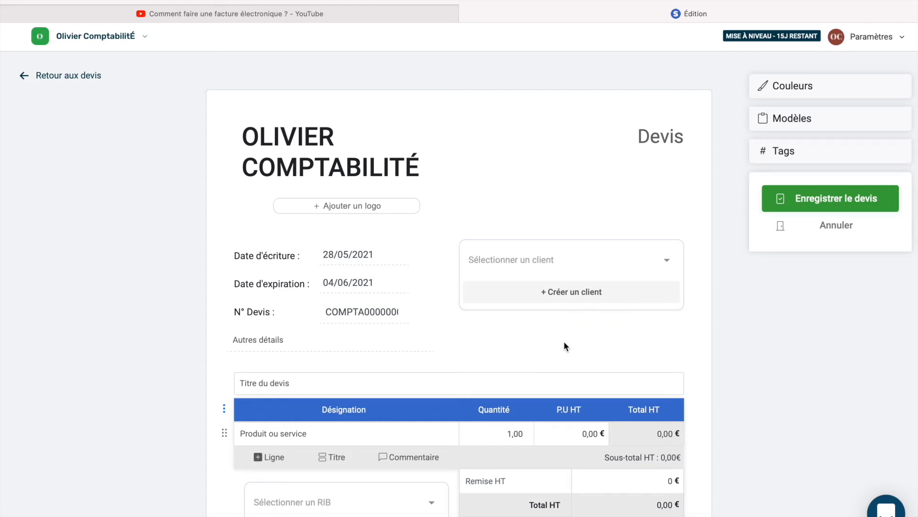
# - Create a new individual client with the client's first and last name and add them to the quote
pyautogui.click(570, 297)
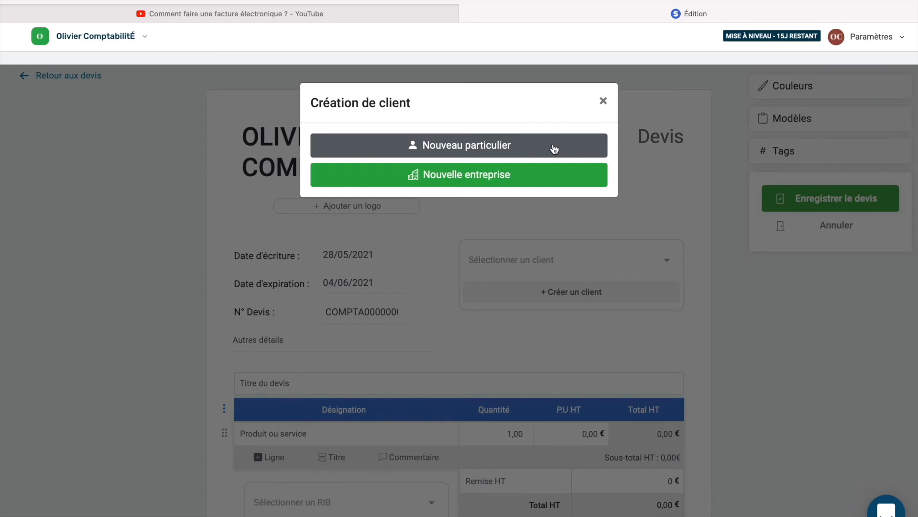
pyautogui.click(554, 149)
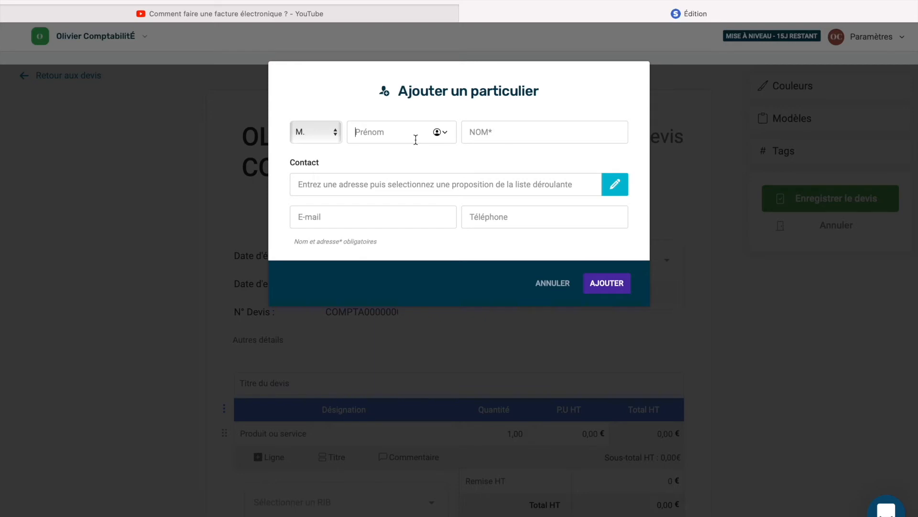
pyautogui.write('Maxence')
pyautogui.click(515, 132)
pyautogui.write('COMPTA')
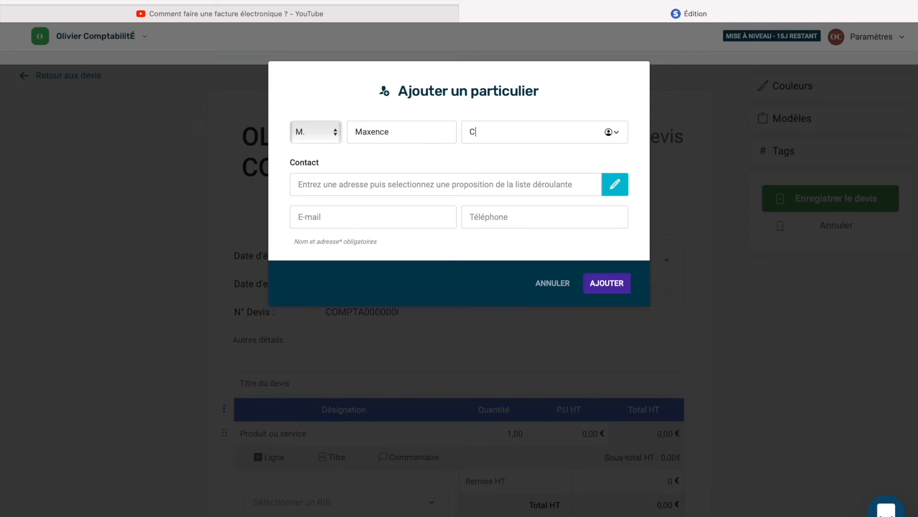
pyautogui.write('BILITE')
pyautogui.click(598, 285)
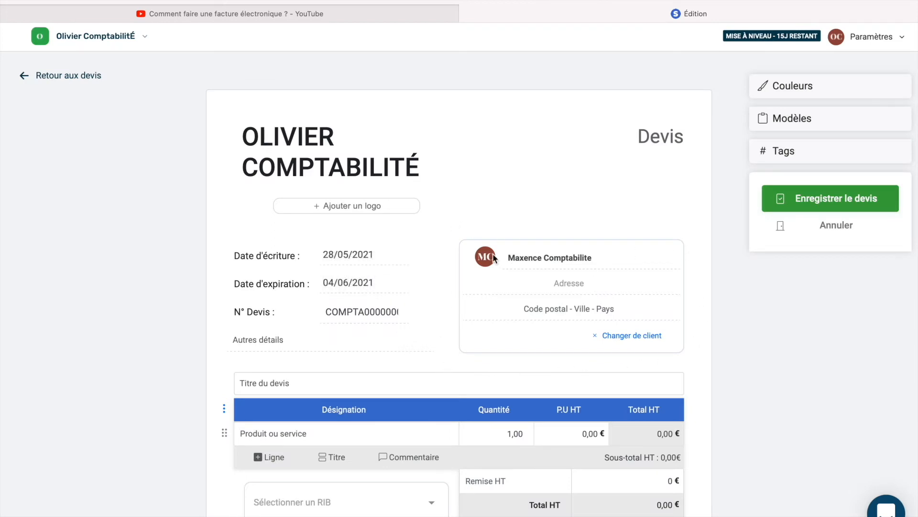
# - Title the quote 'Terrasse' and add a 'Dalle béton' line at 1000 € unit price HT
pyautogui.scroll(-4, 493, 257)
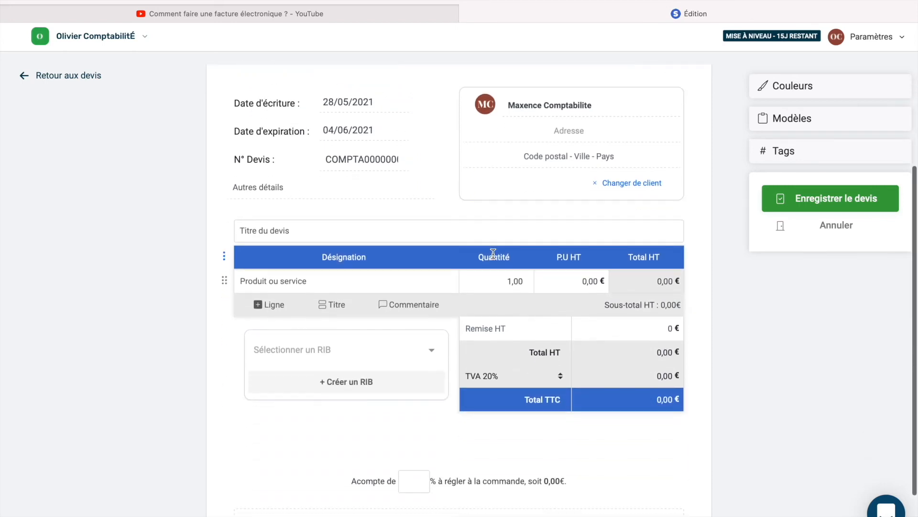
pyautogui.click(291, 230)
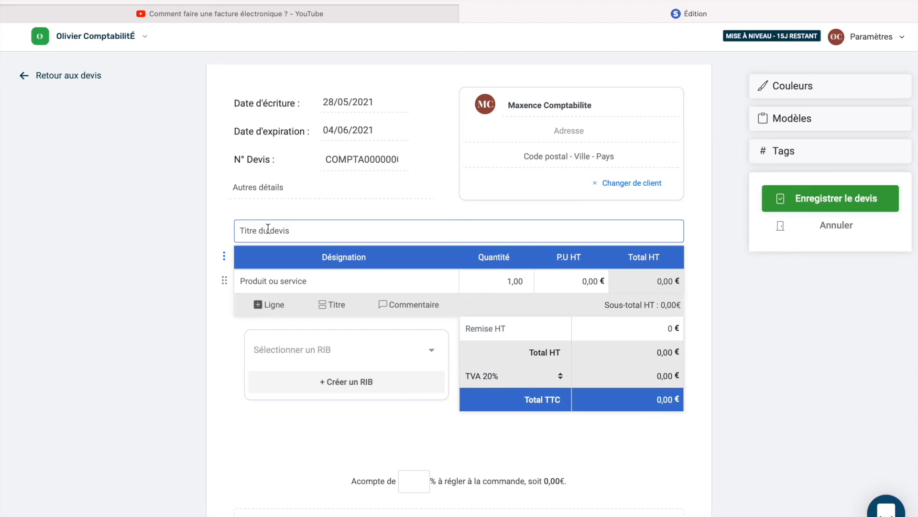
pyautogui.write('Terrasse')
pyautogui.click(315, 286)
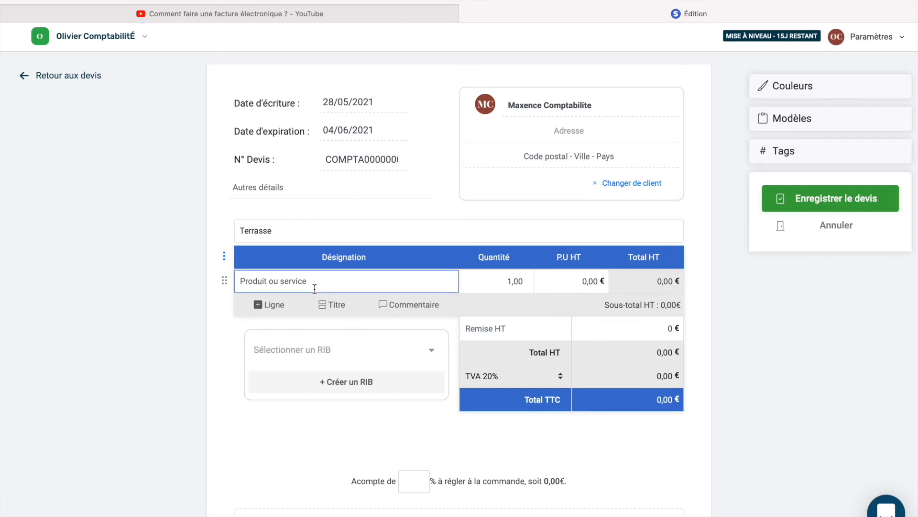
pyautogui.write('Dalle béton')
pyautogui.click(587, 279)
pyautogui.write('1000')
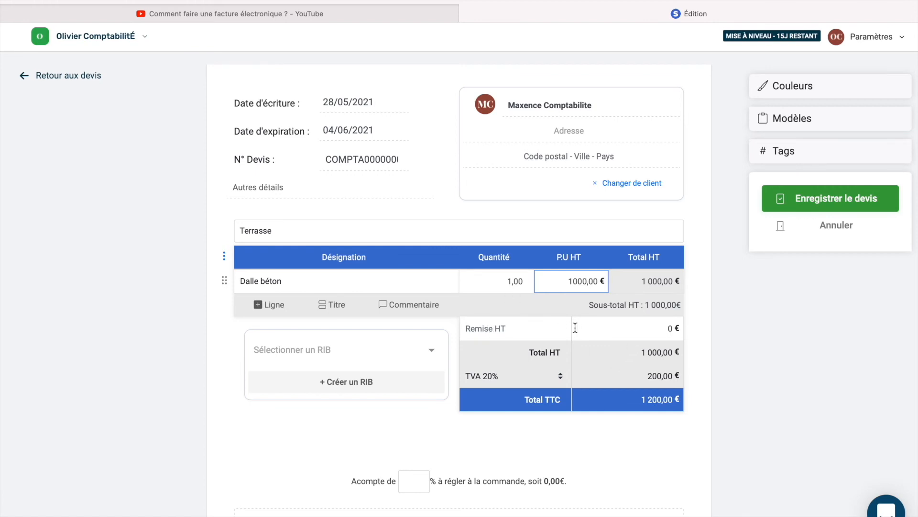
# - Enter a 100 € HT discount and keep VAT at 20%, giving 1 080,00 € TTC
pyautogui.click(664, 329)
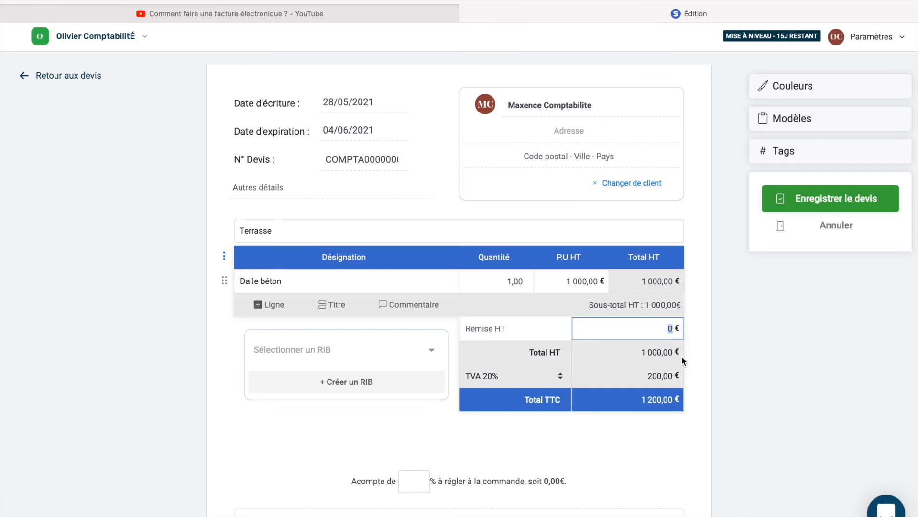
pyautogui.write('100')
pyautogui.click(534, 370)
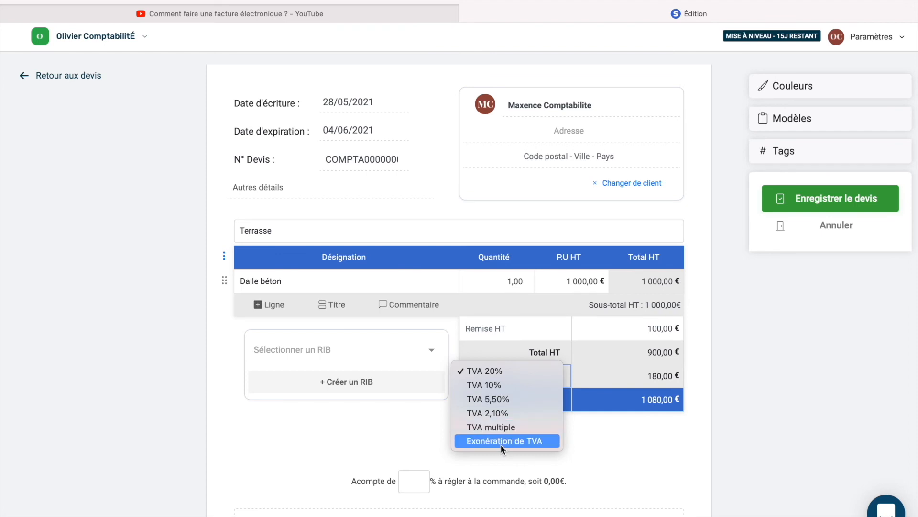
pyautogui.click(488, 369)
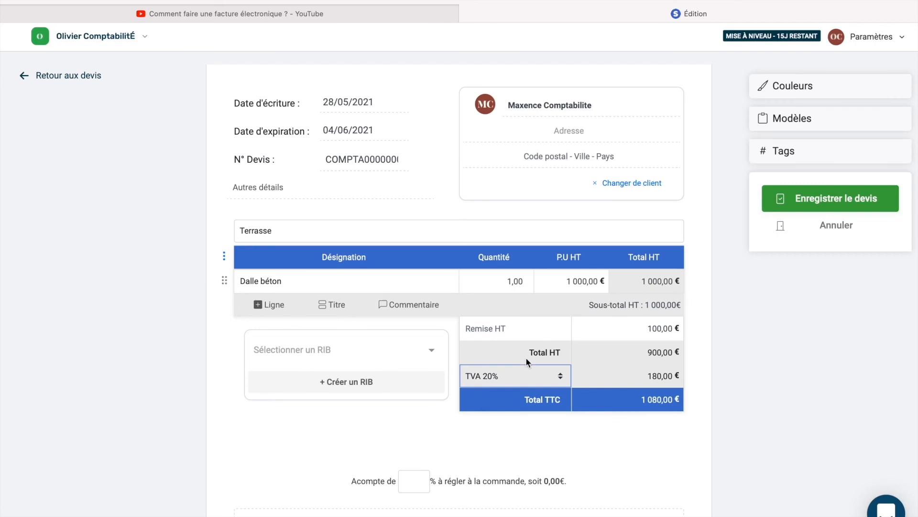
pyautogui.scroll(-3, 527, 357)
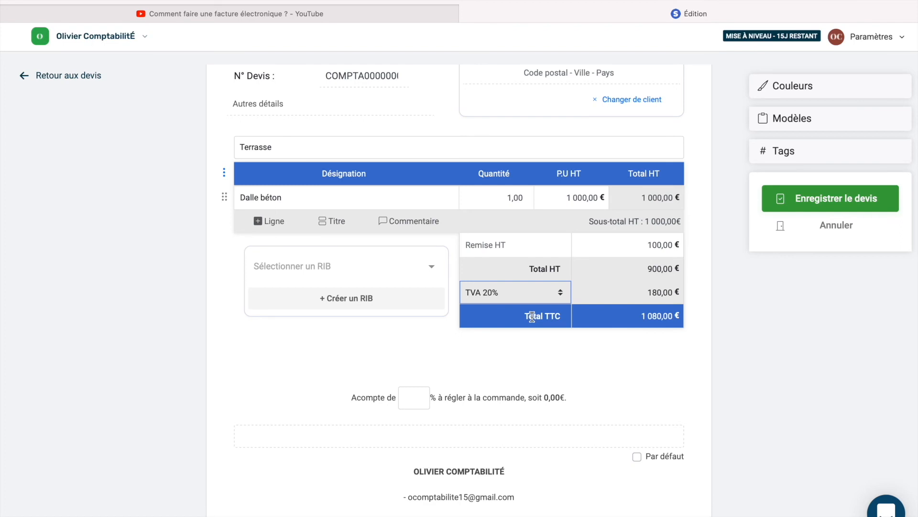
# - Set the quote's deposit percentage to 0,00 %
pyautogui.scroll(-1, 532, 316)
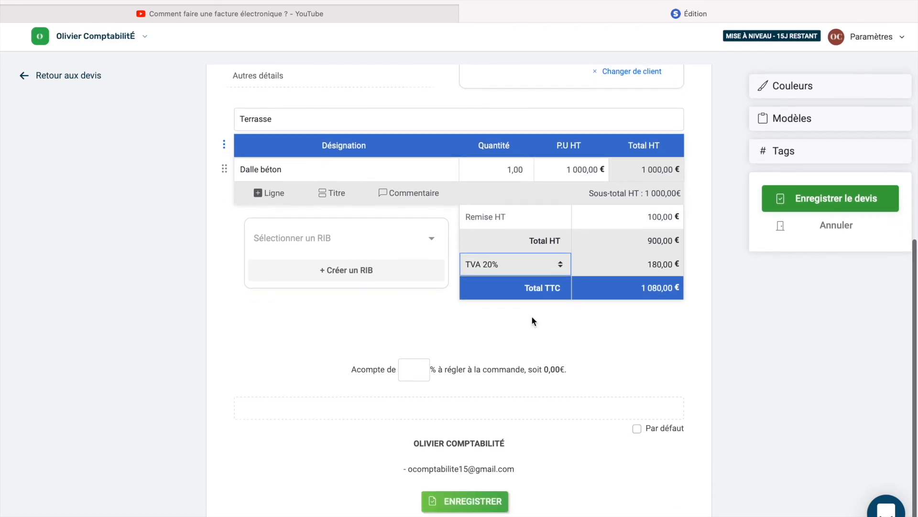
pyautogui.click(404, 372)
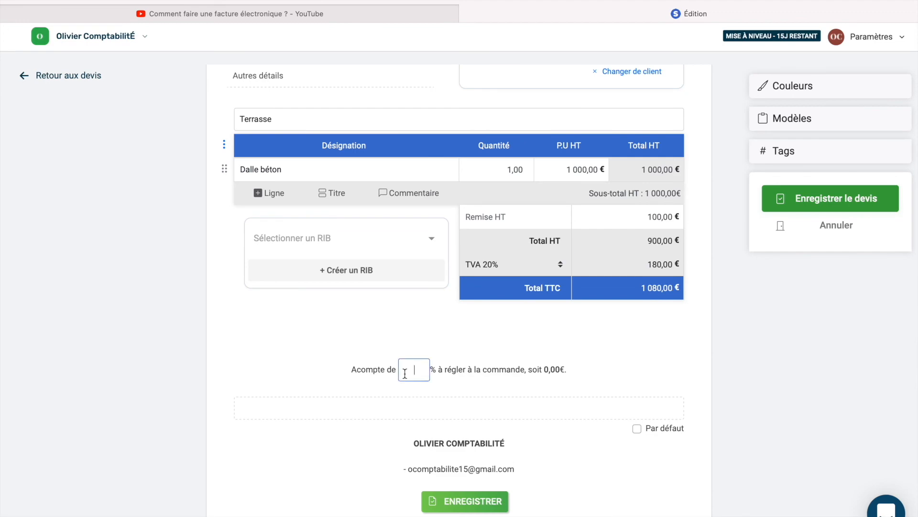
pyautogui.scroll(5, 481, 343)
pyautogui.scroll(-5, 481, 338)
# - Change the Couleur des entêtes to the green preset, replacing the blue headers
pyautogui.click(792, 88)
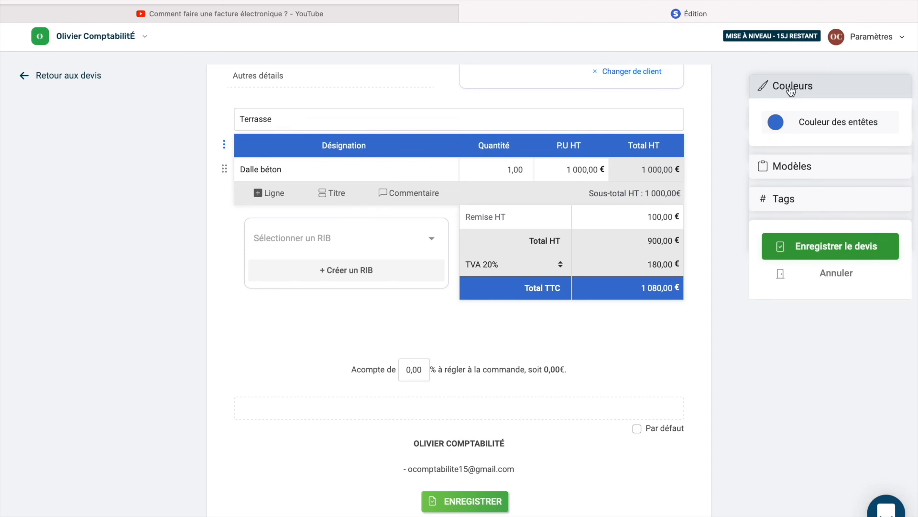
pyautogui.click(773, 123)
pyautogui.moveTo(818, 199)
pyautogui.mouseDown()
pyautogui.moveTo(820, 147)
pyautogui.moveTo(817, 192)
pyautogui.mouseUp()
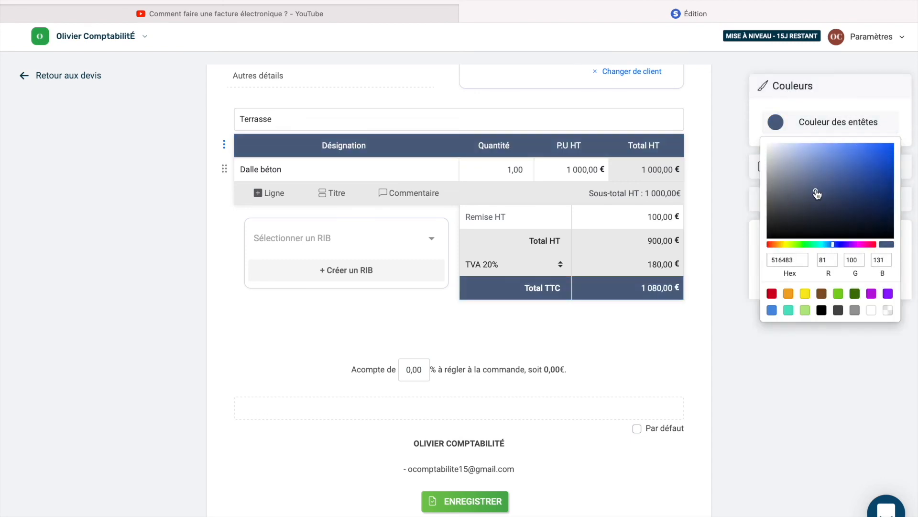
pyautogui.click(838, 293)
pyautogui.click(771, 413)
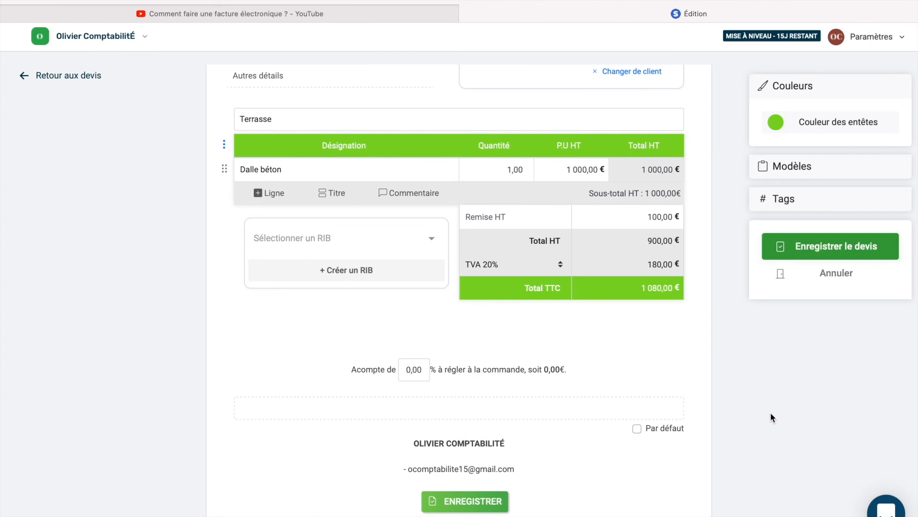
pyautogui.scroll(5, 770, 412)
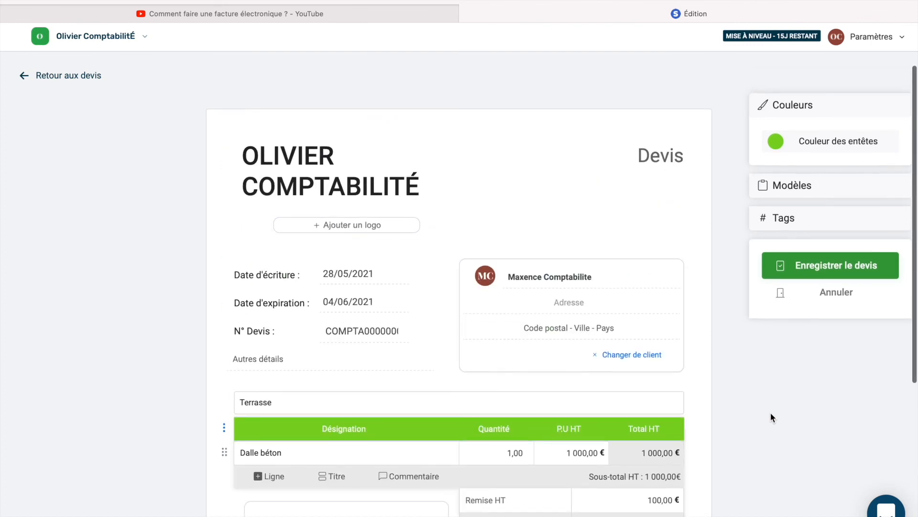
pyautogui.click(815, 255)
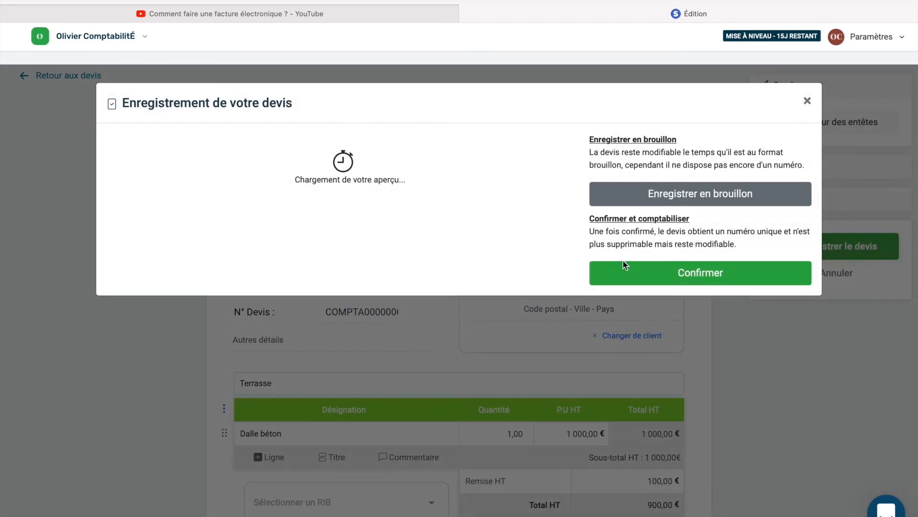
pyautogui.scroll(-3, 457, 320)
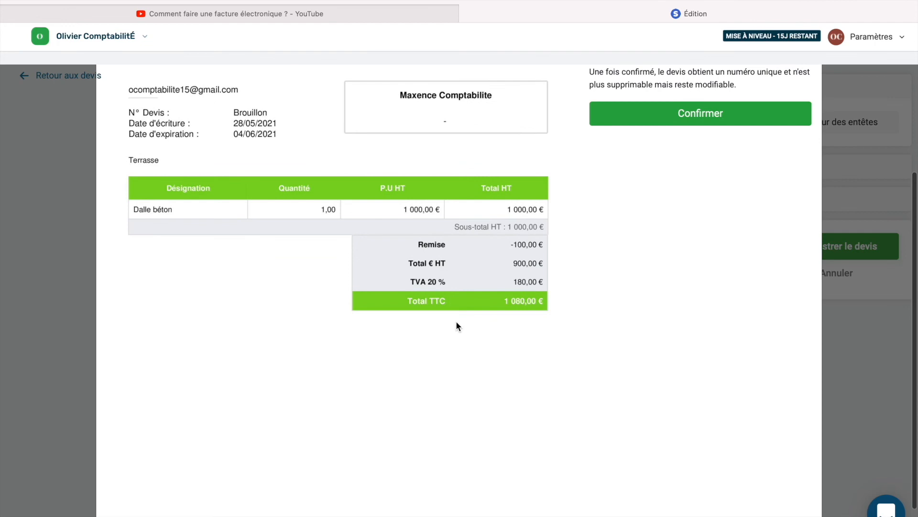
pyautogui.scroll(3, 456, 325)
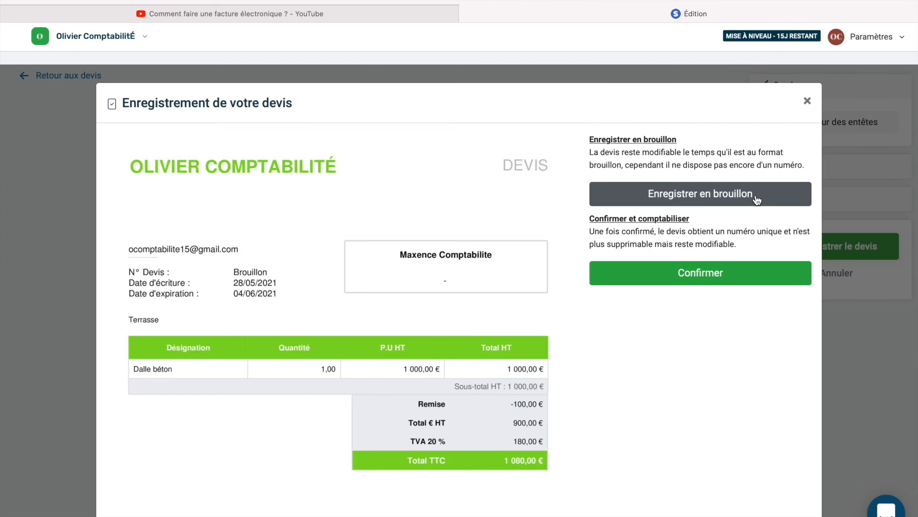
pyautogui.click(716, 282)
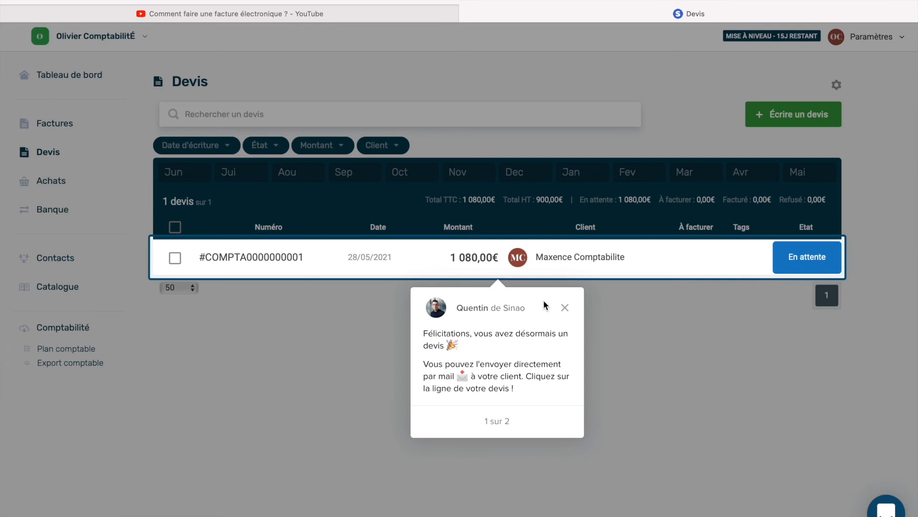
# - Dismiss the onboarding tip and check the 1 080,00€ amount in the quotes list
pyautogui.click(565, 308)
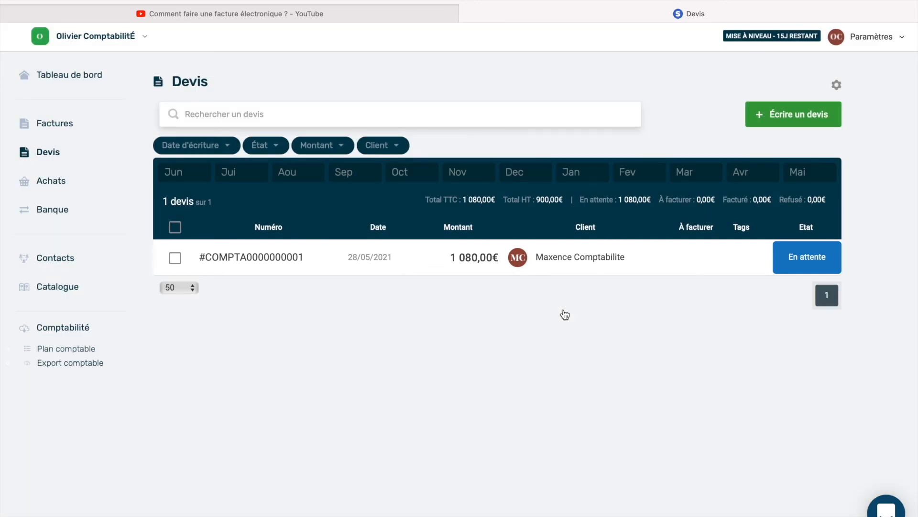
pyautogui.moveTo(467, 199); pyautogui.dragTo(495, 200)
pyautogui.click(475, 345)
pyautogui.click(561, 263)
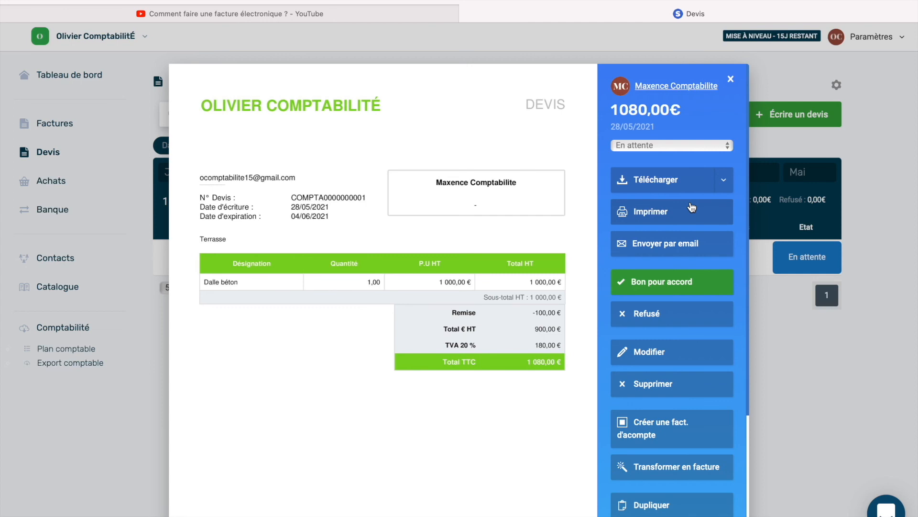
pyautogui.click(667, 186)
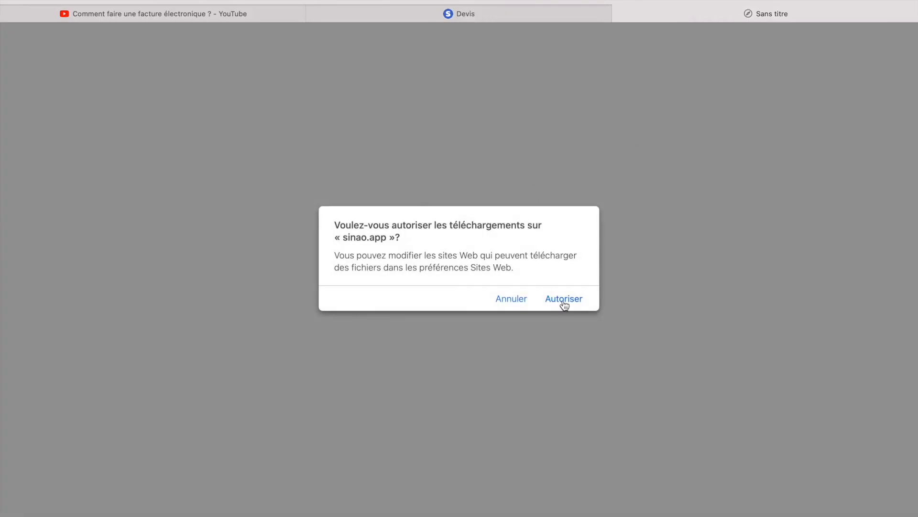
pyautogui.click(564, 300)
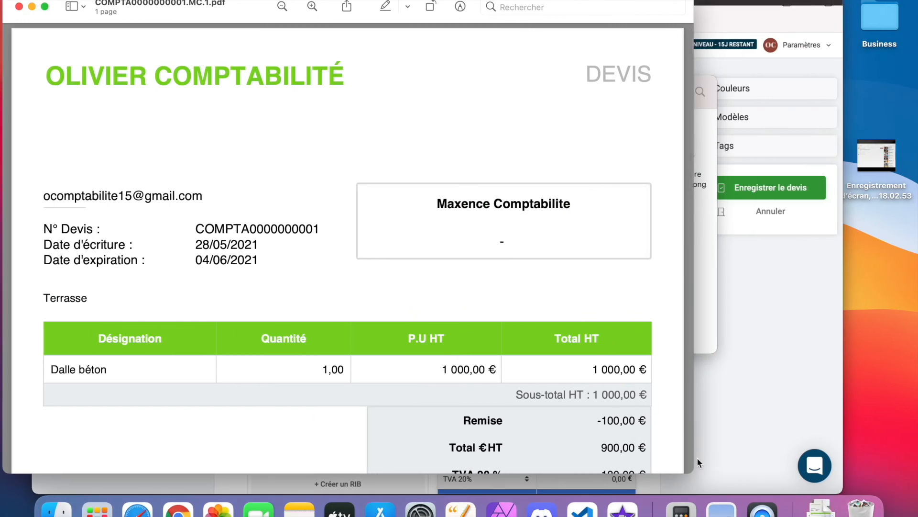
# - Review the PDF's Dalle béton line, 100,00 € discount and 1 080,00 € total, then return to Safari
pyautogui.scroll(-5, 461, 319)
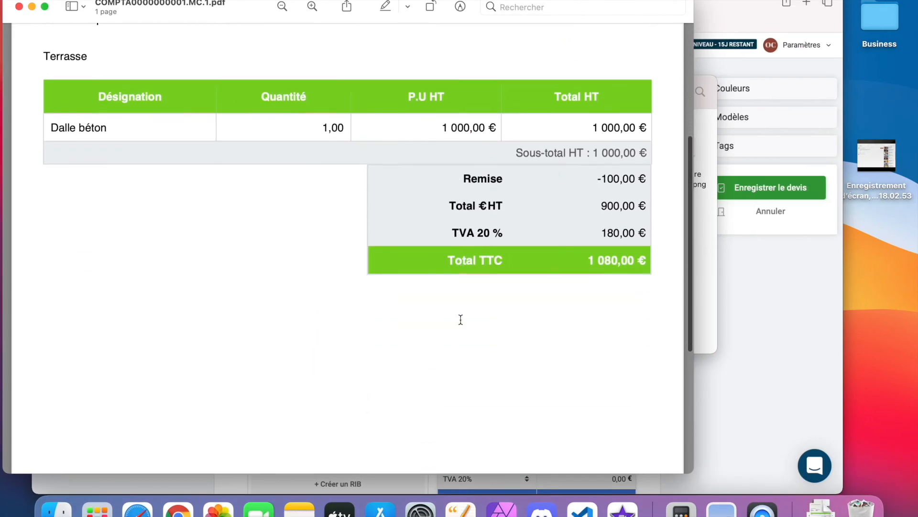
pyautogui.scroll(5, 461, 330)
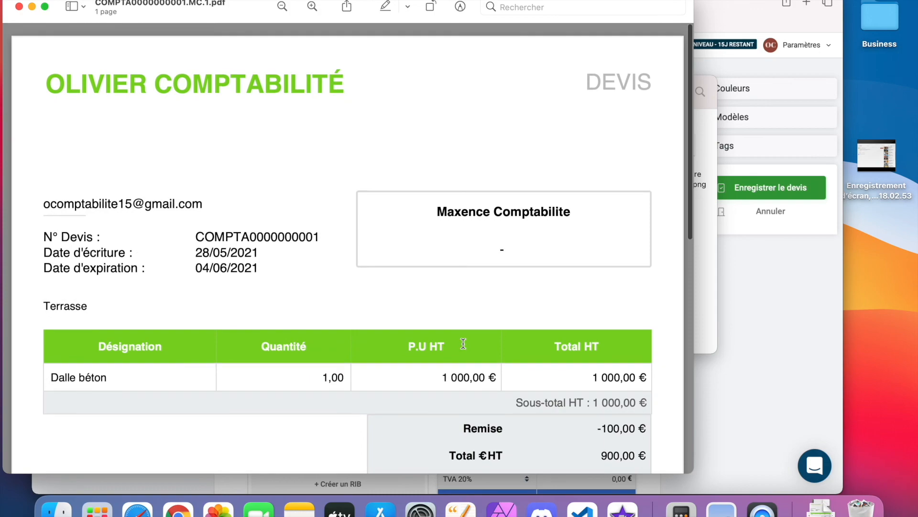
pyautogui.click(137, 510)
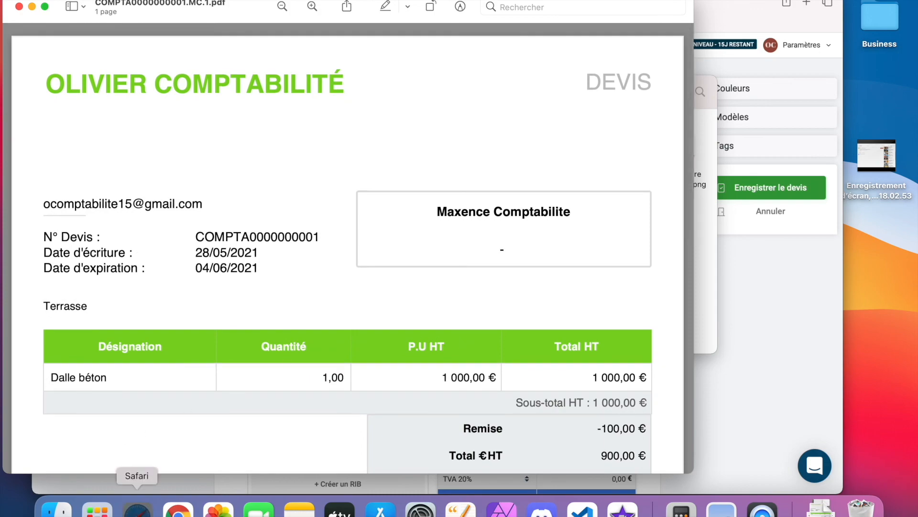